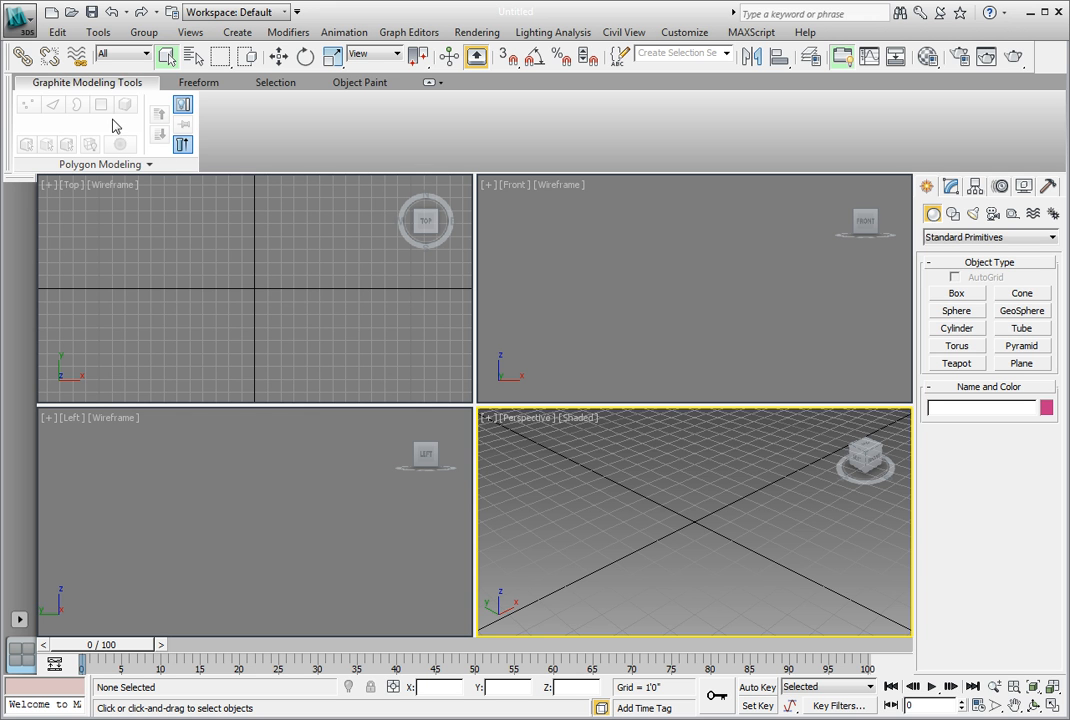
Step: Open the scene file Ch03_Object_Paint_01.max from the CH 03 folder
click(22, 18)
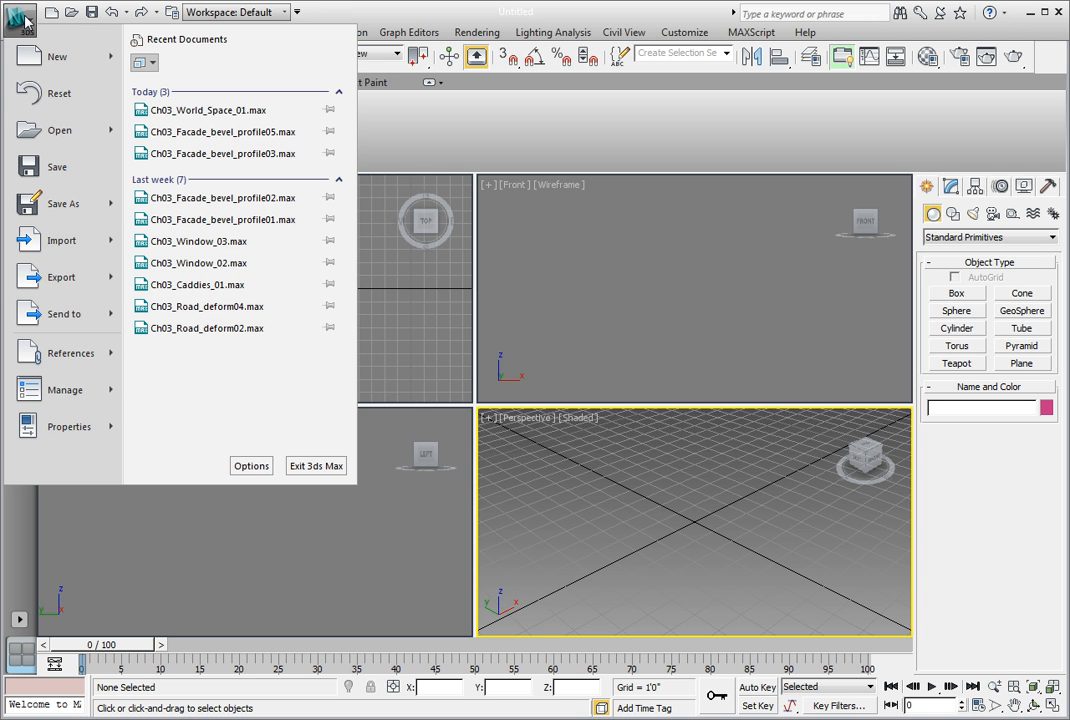
click(53, 133)
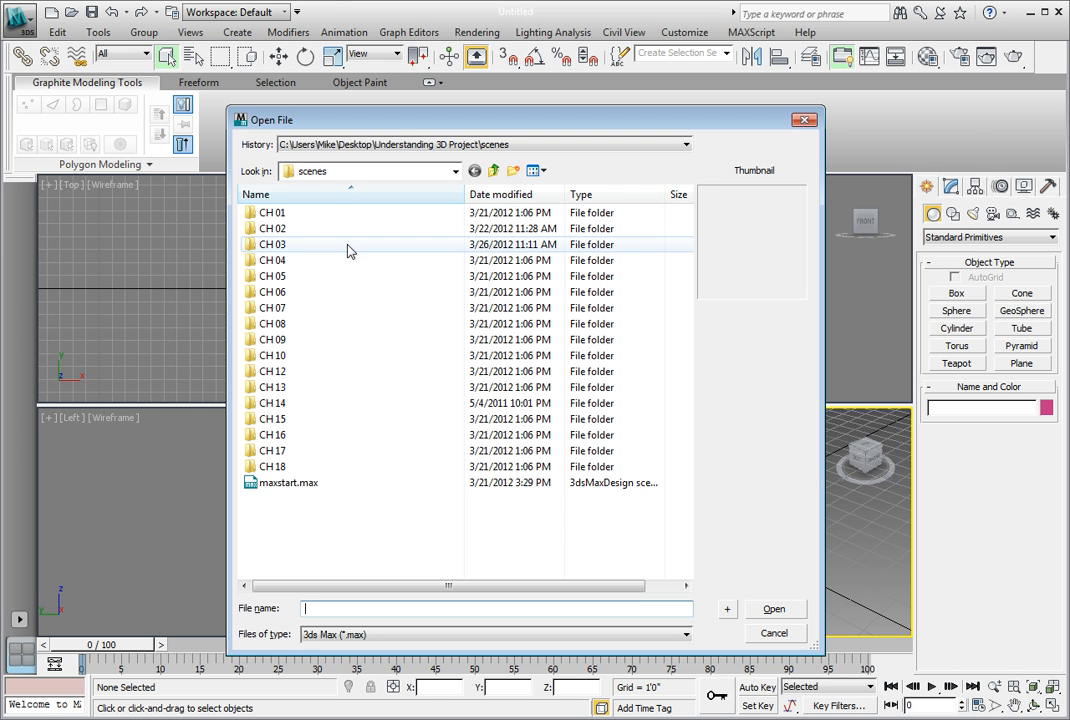
double_click(348, 246)
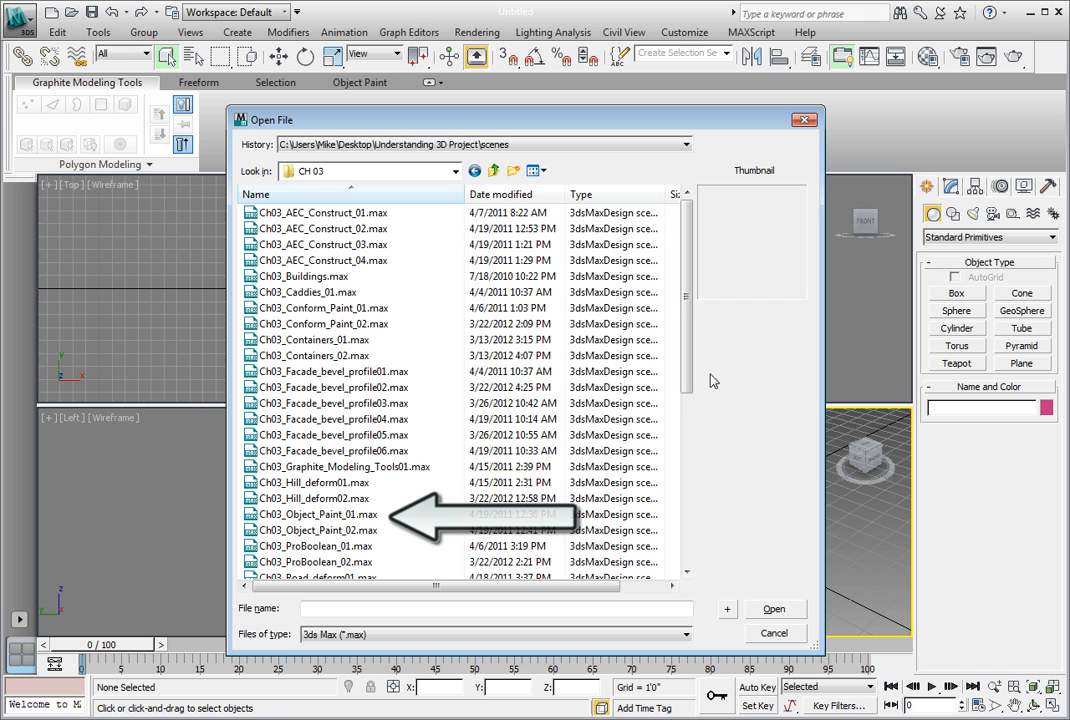
double_click(318, 515)
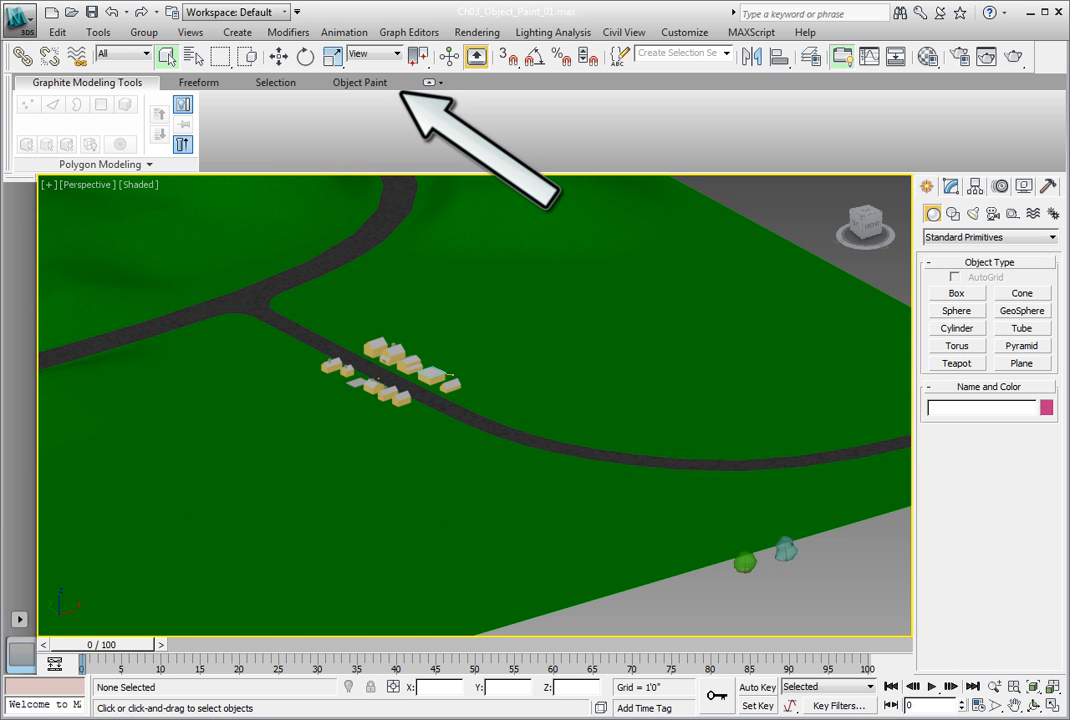
Step: Add the Elm 001 and Oak 001 trees together to the Object Paint list of paint objects
click(385, 84)
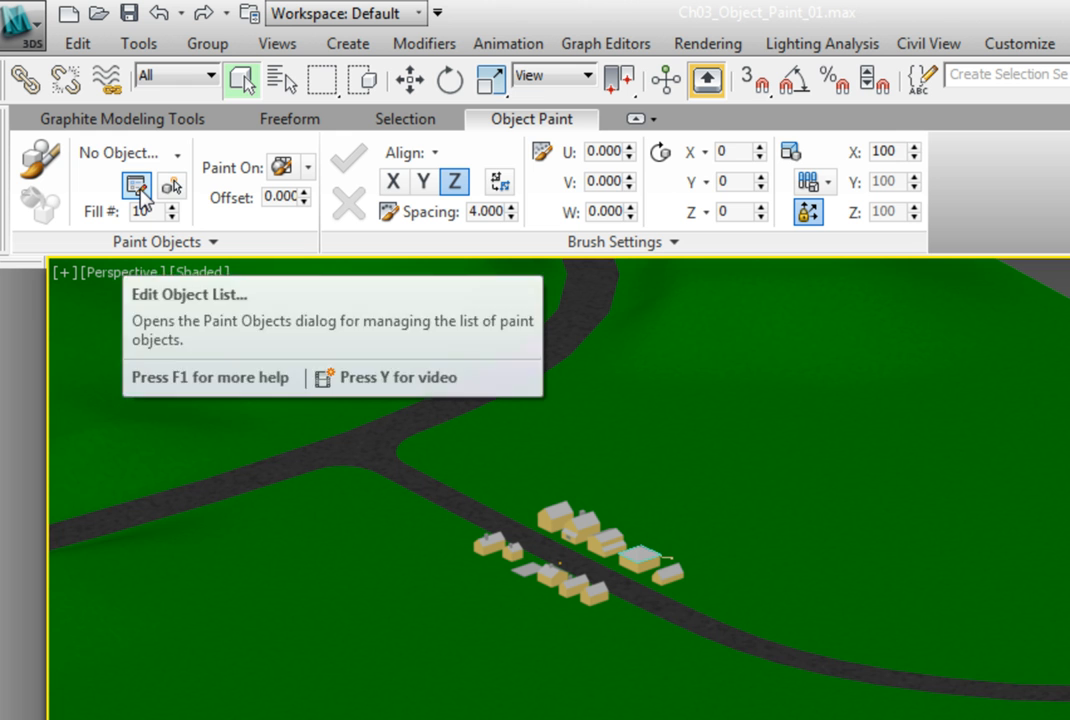
click(139, 195)
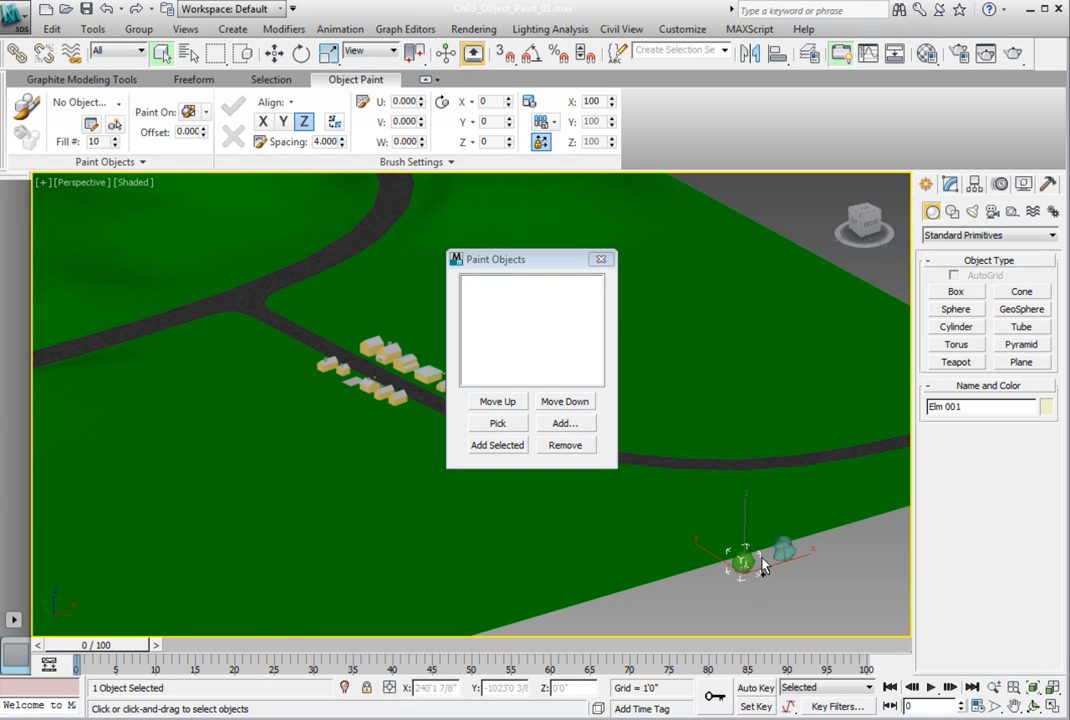
ctrl+click(784, 549)
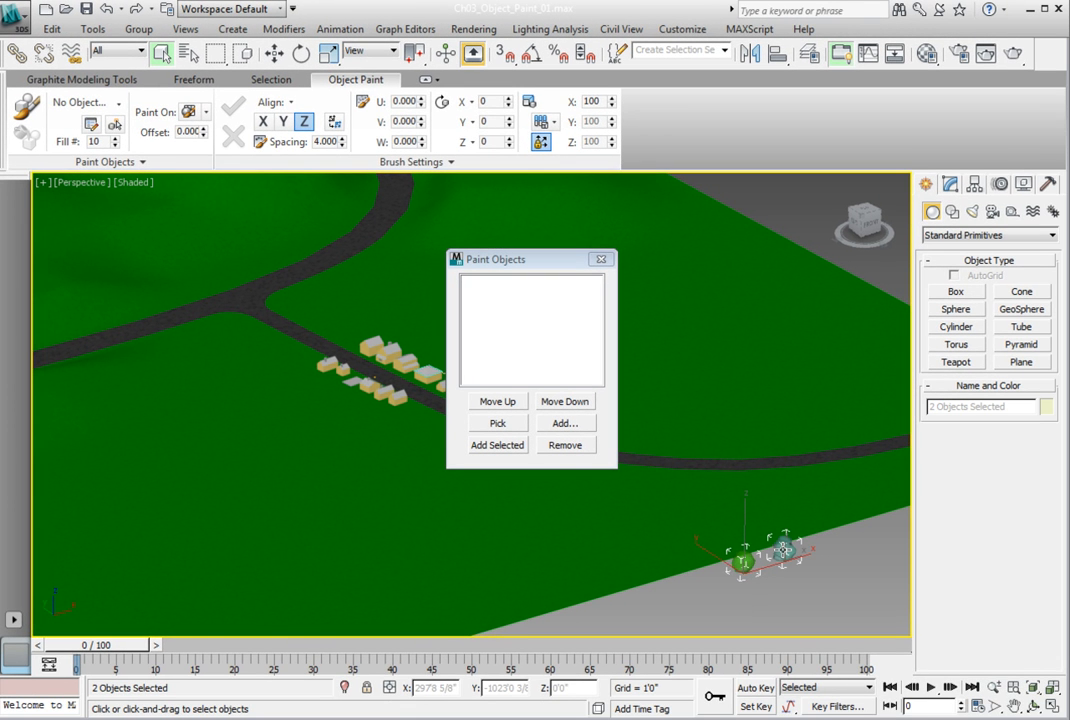
click(492, 448)
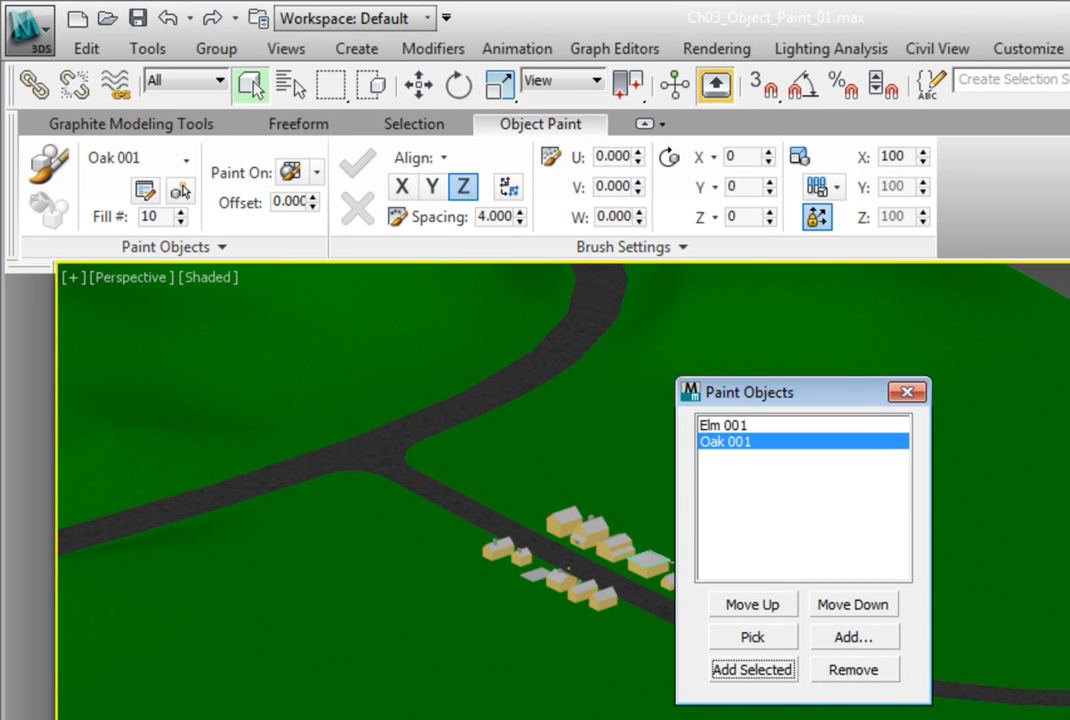
click(905, 391)
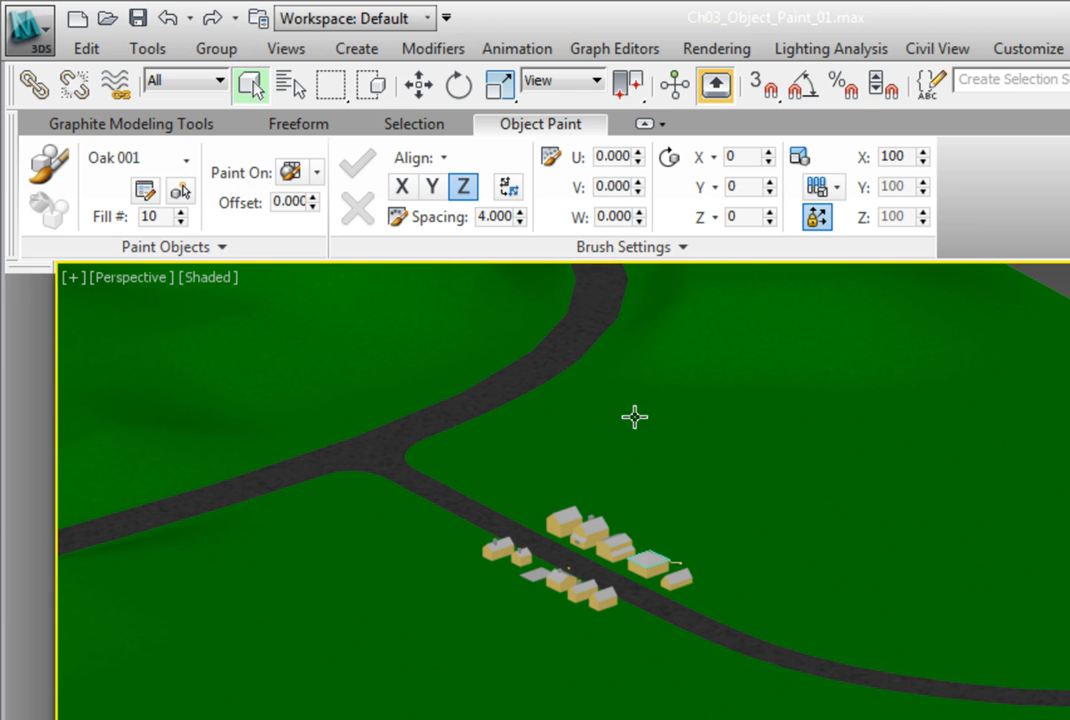
Step: Set Object Paint to use all listed objects randomly and to paint only on the selected landscape
click(186, 160)
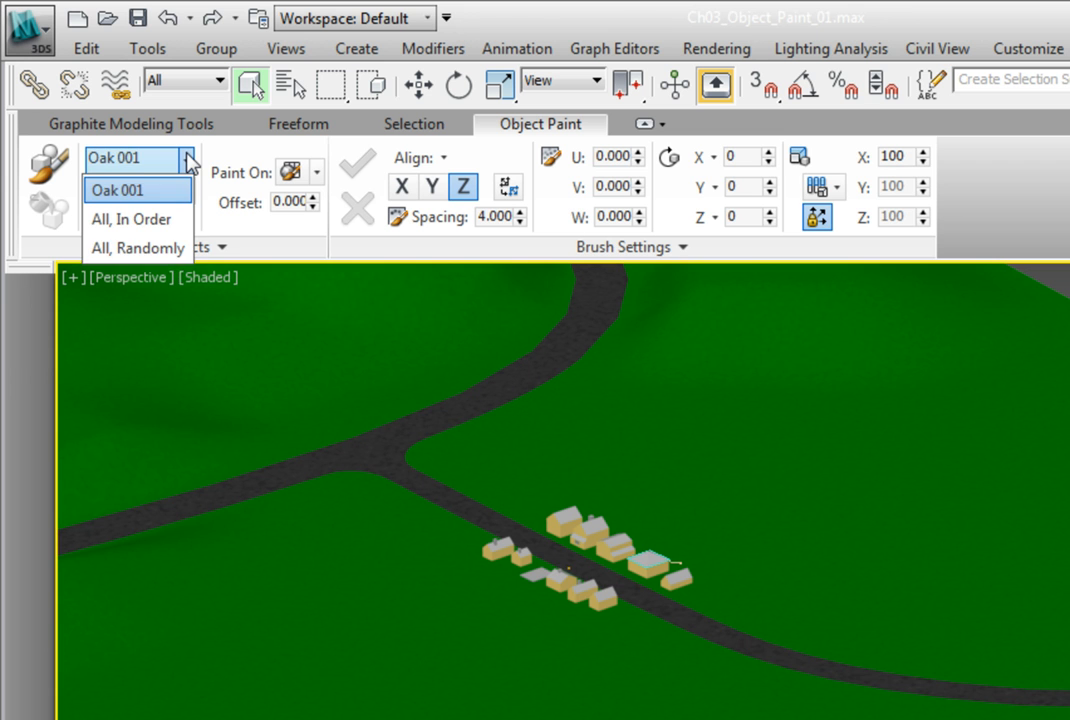
click(160, 247)
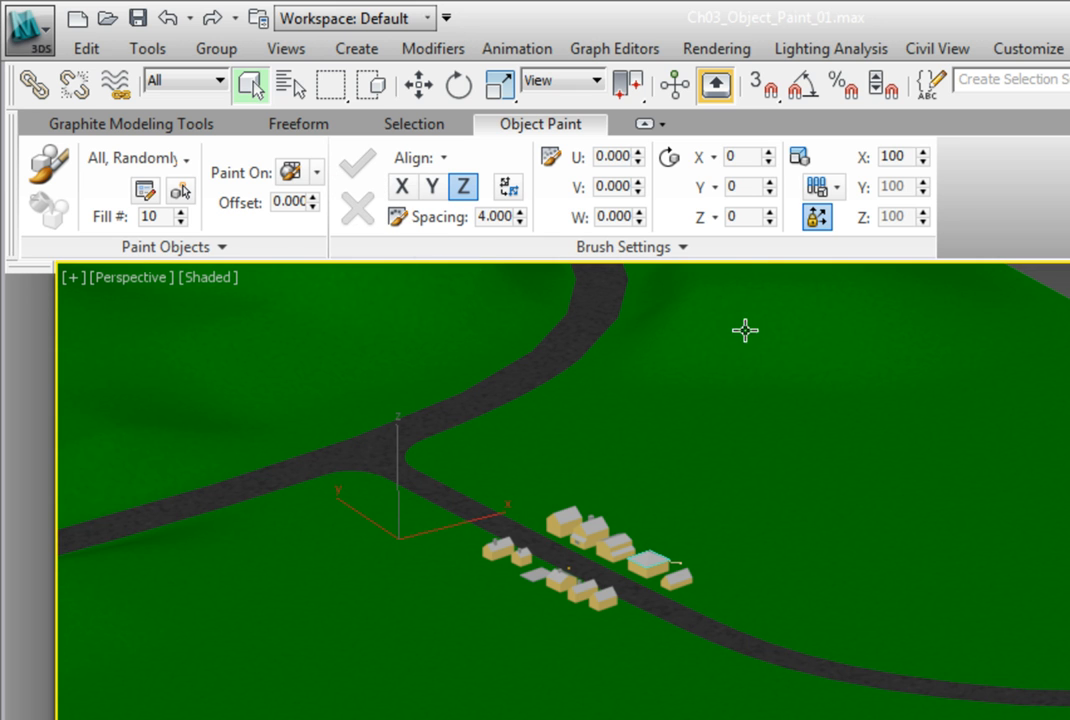
click(316, 173)
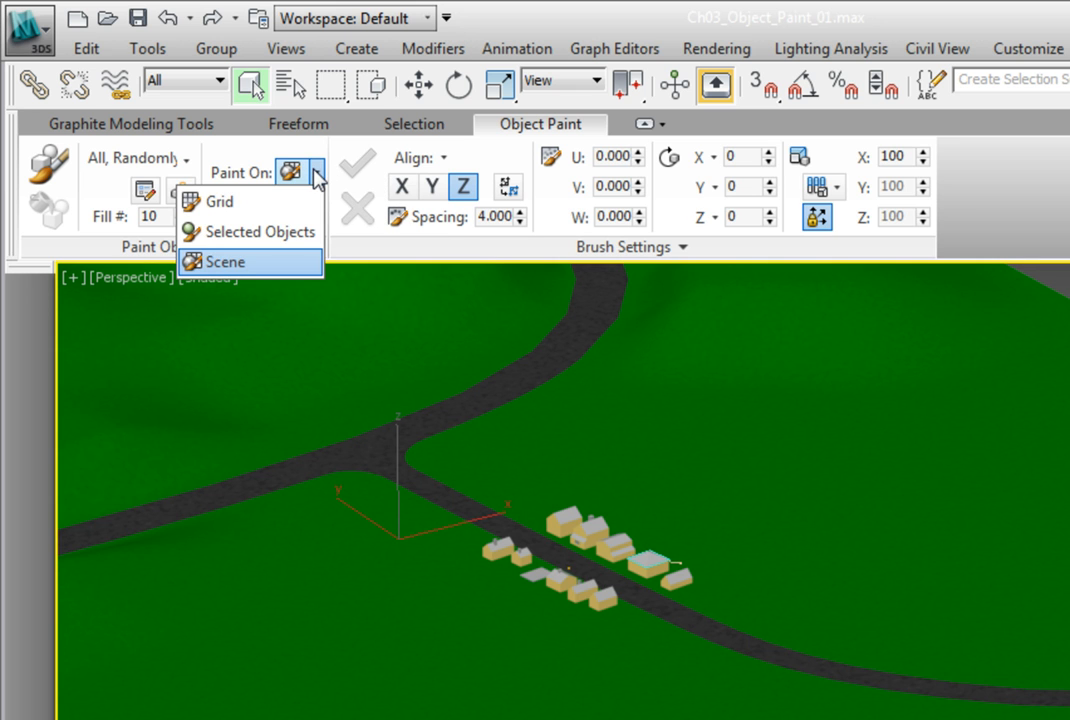
click(294, 232)
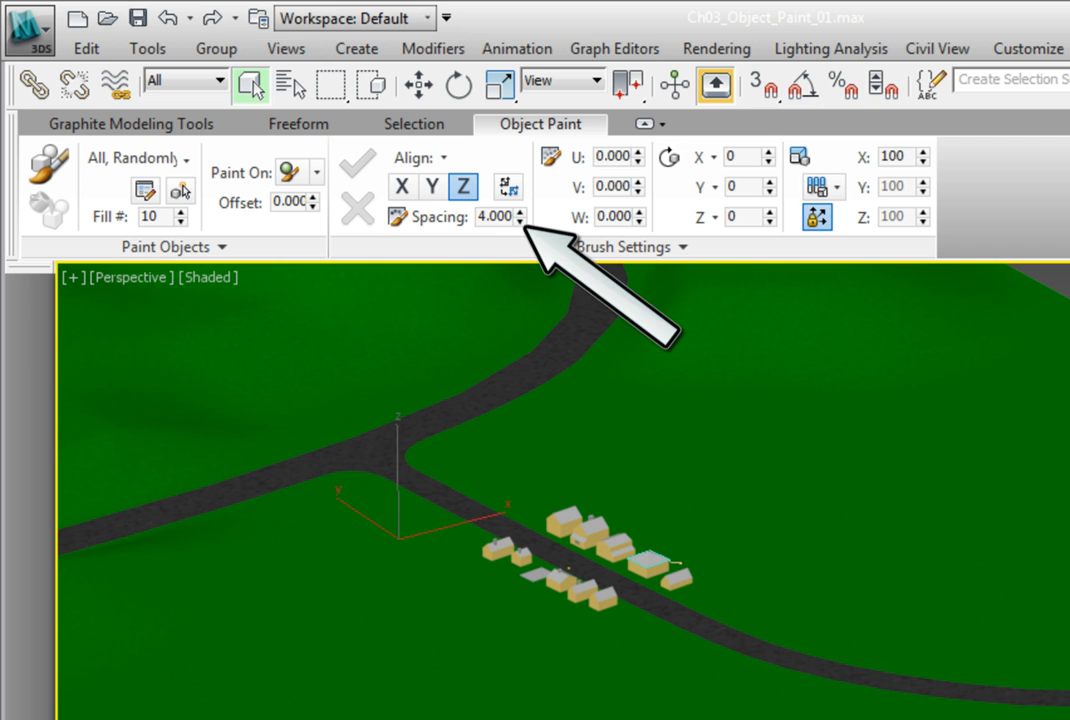
Step: Turn off Align to Normal for the painted objects and set the brush spacing to 0.0
click(442, 158)
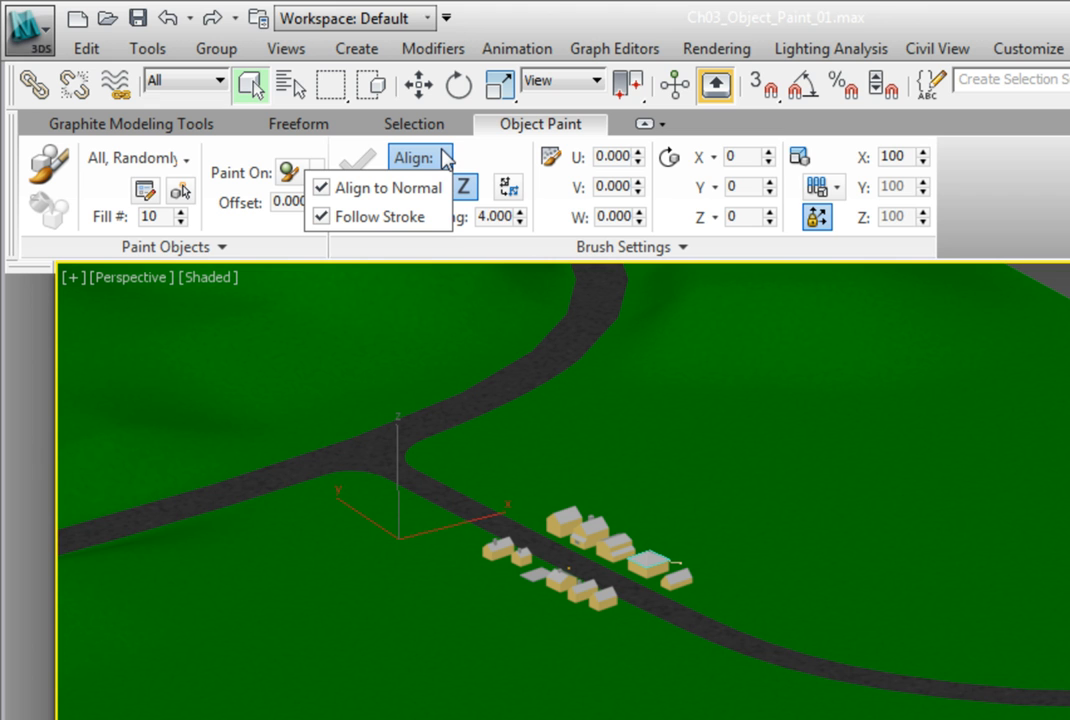
click(410, 190)
click(442, 158)
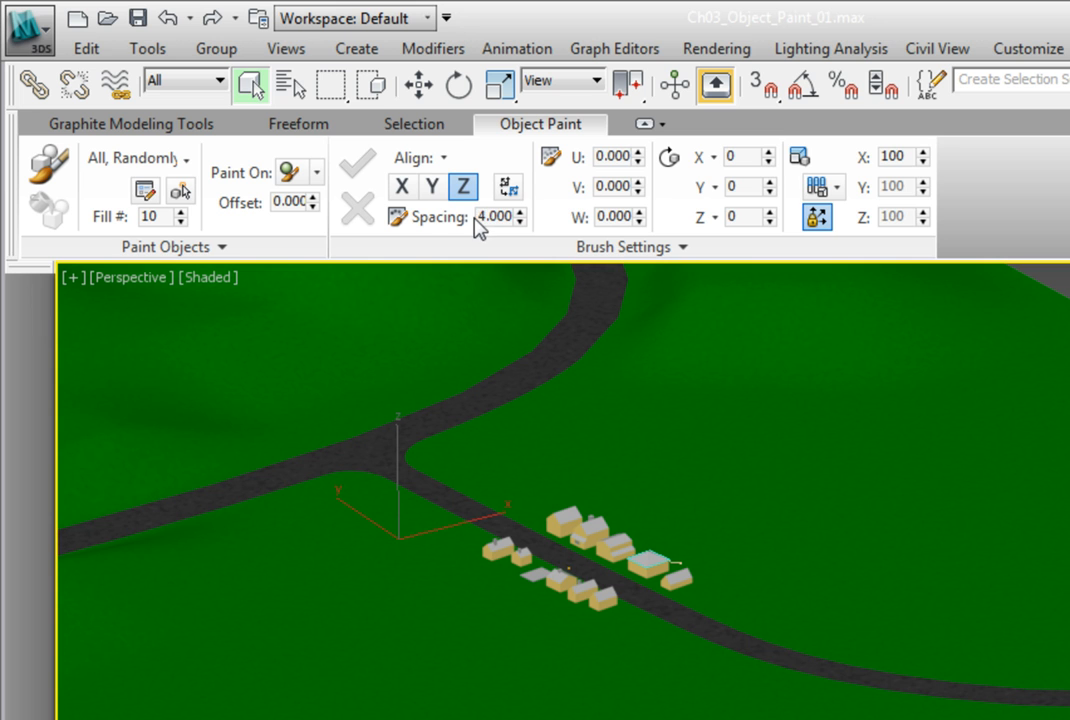
drag(479, 217, 524, 217)
text(0.0)
key(Return)
Step: Enable random rotation about the Z axis for the painted objects
click(716, 220)
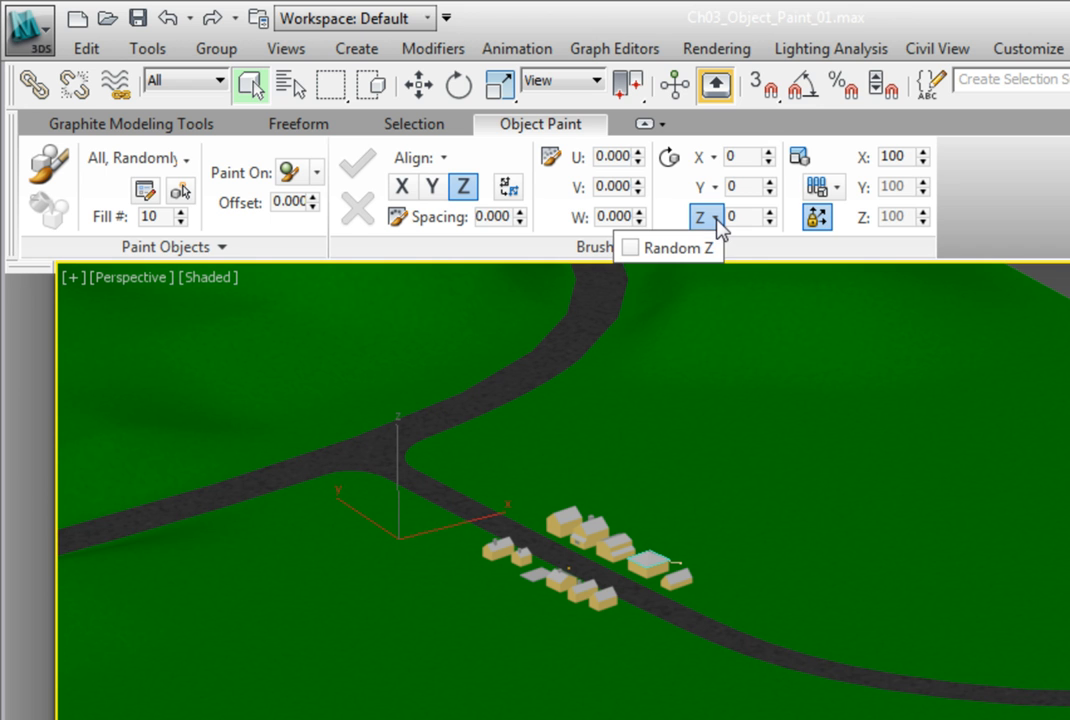
click(634, 247)
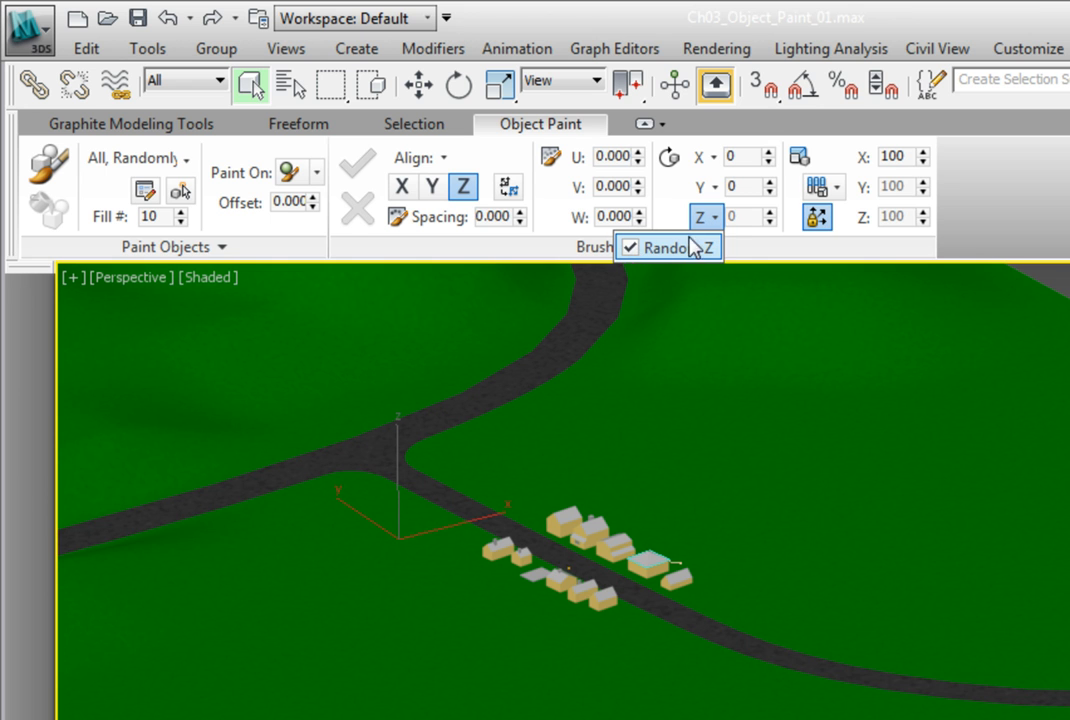
click(717, 220)
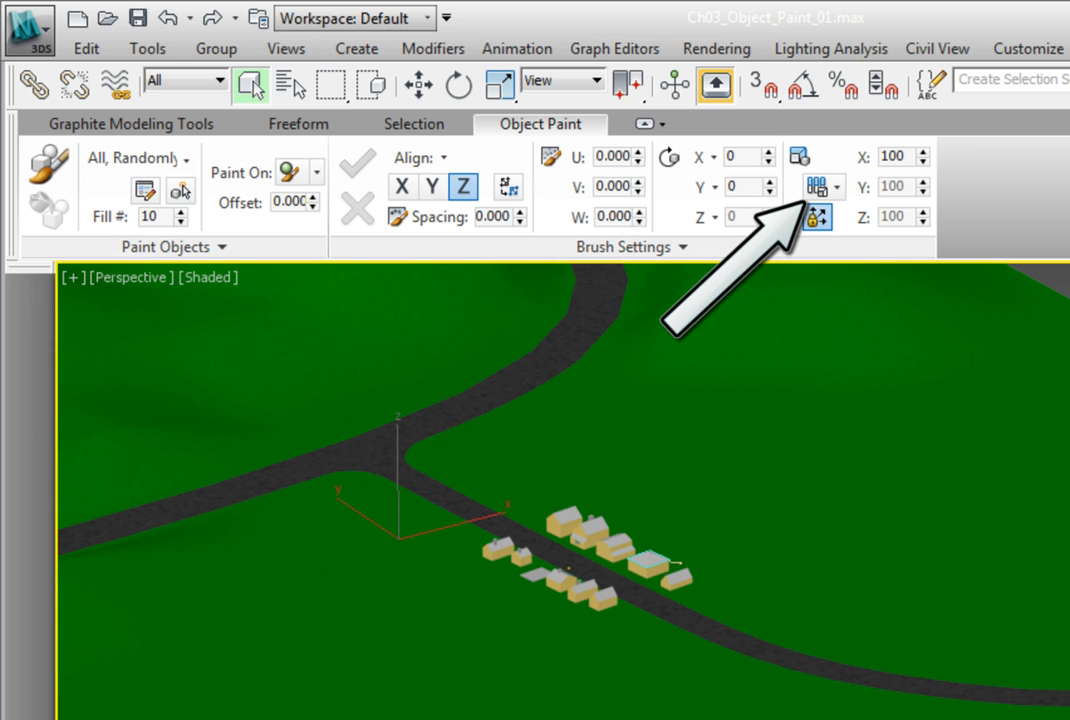
Step: Switch the brush scaling to Random with a uniform range from 90 to 110
click(838, 194)
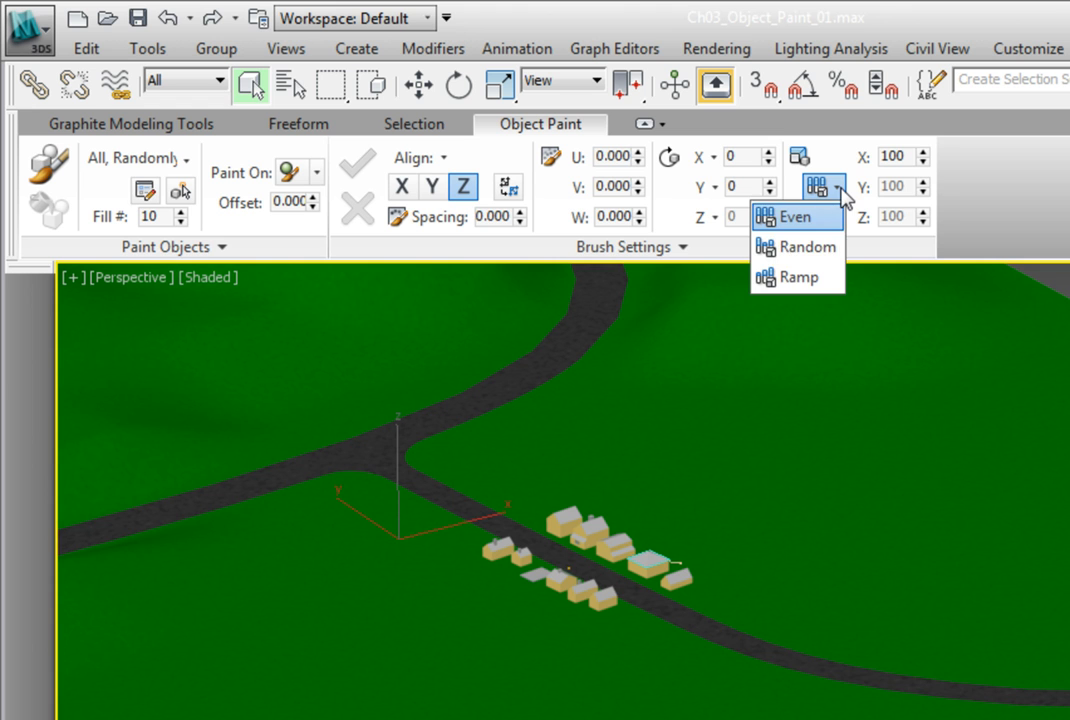
click(819, 256)
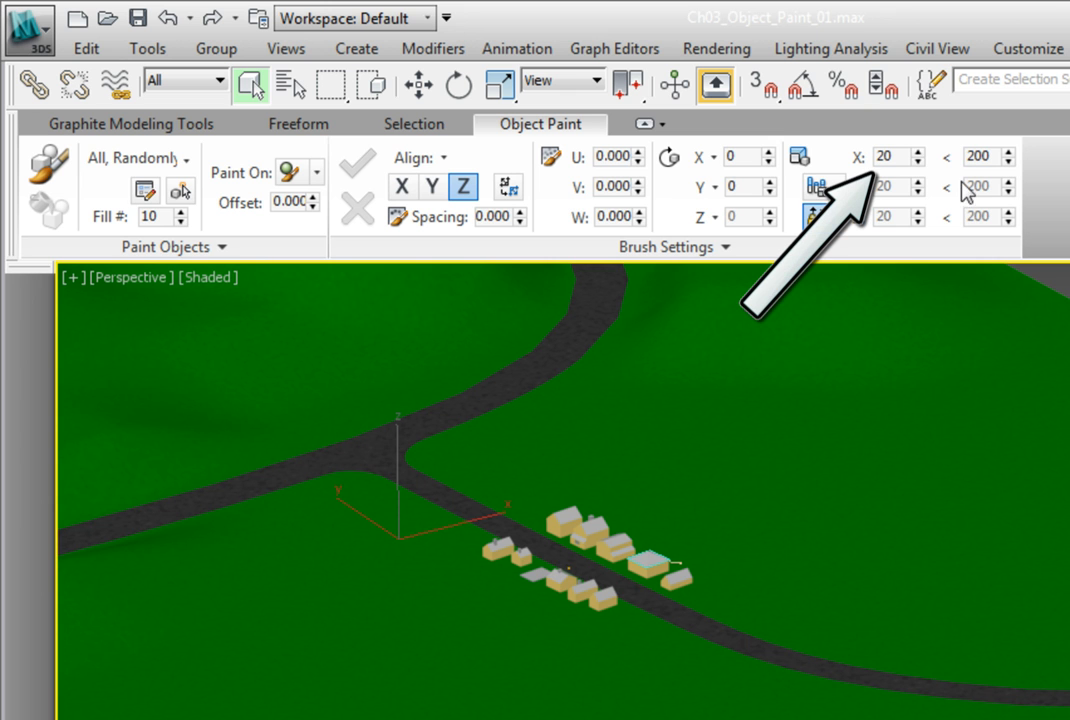
double_click(893, 156)
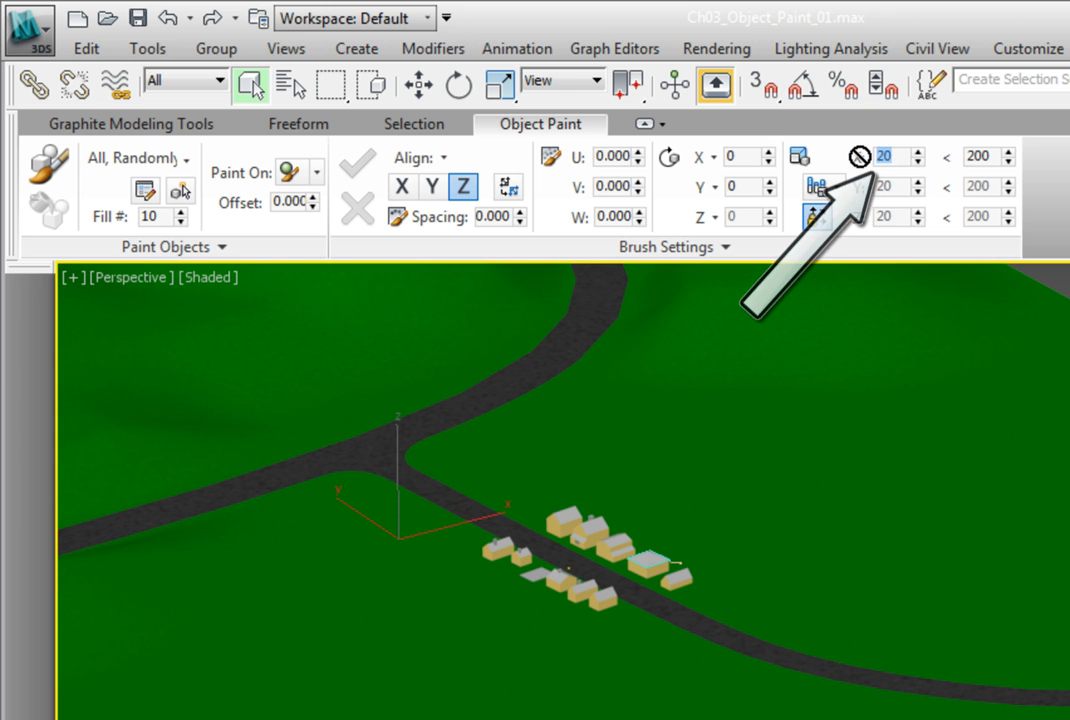
text(90)
key(Return)
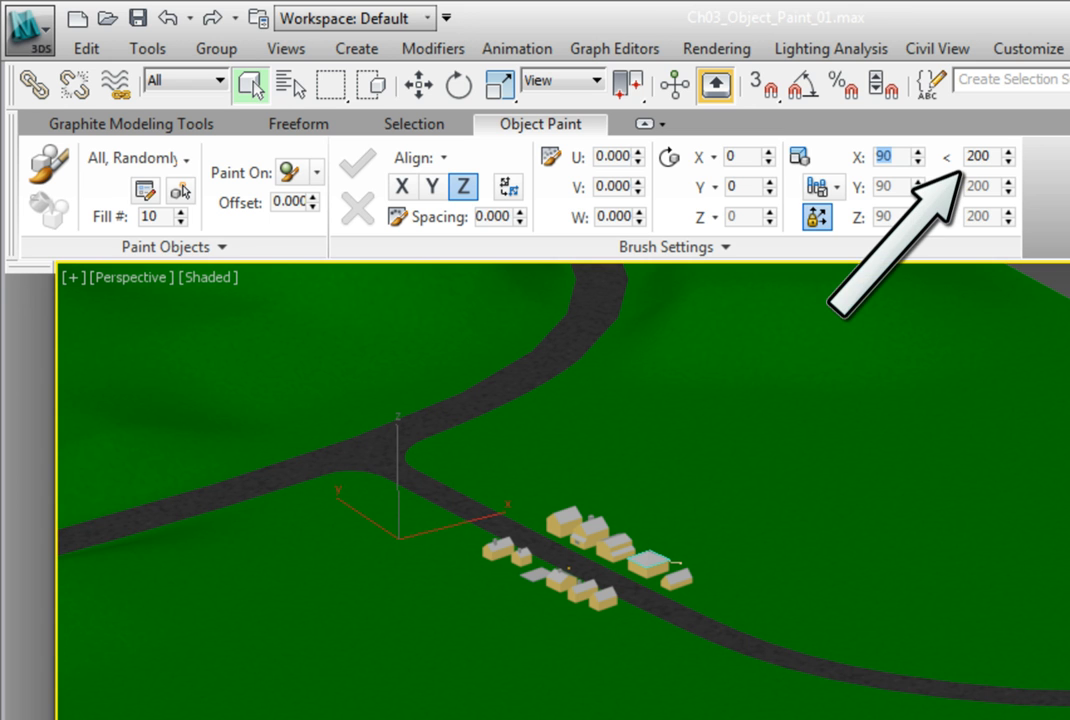
double_click(968, 156)
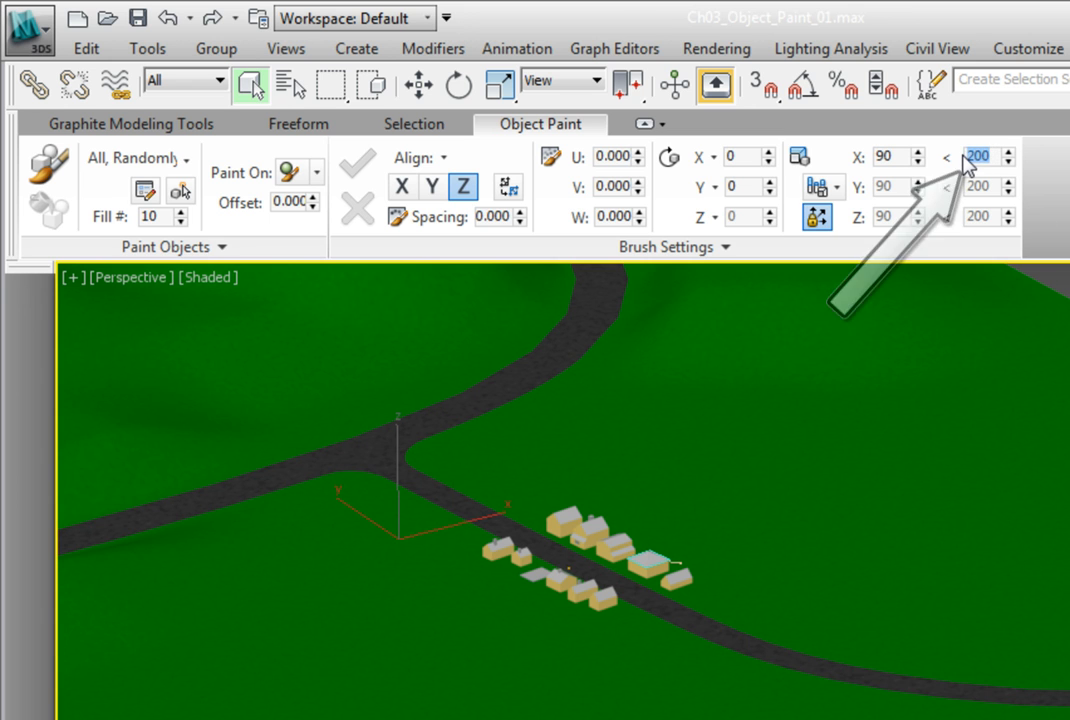
text(110)
key(Return)
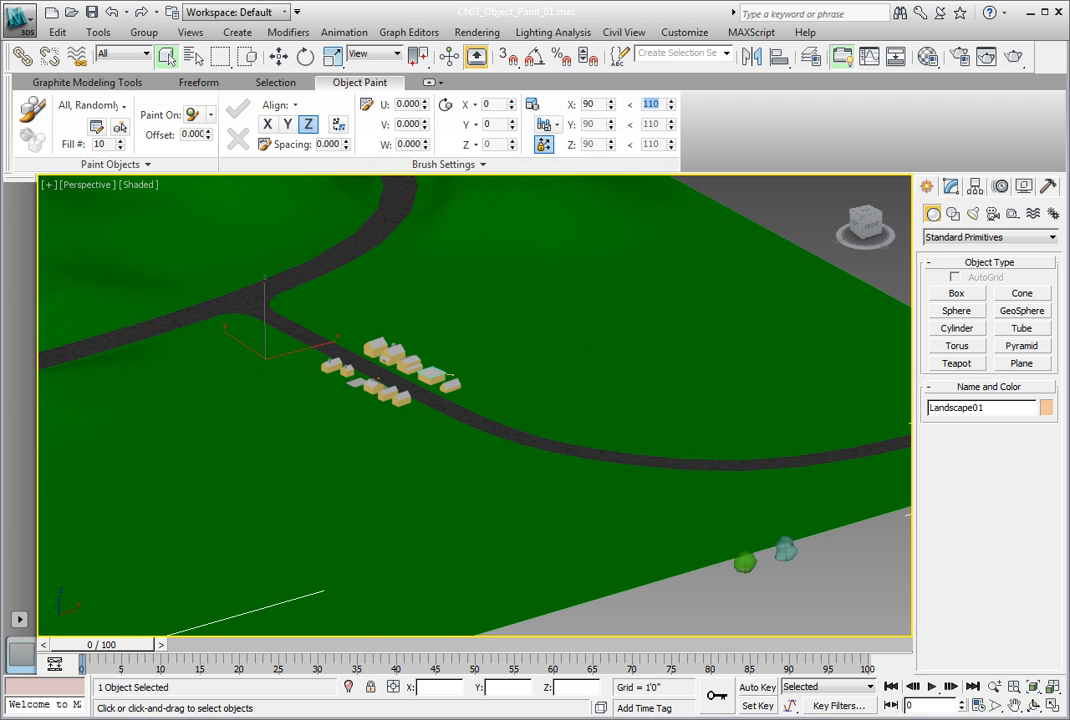
Step: Paint several strokes of trees across the landscape behind the houses and adjust their U scatter
click(33, 108)
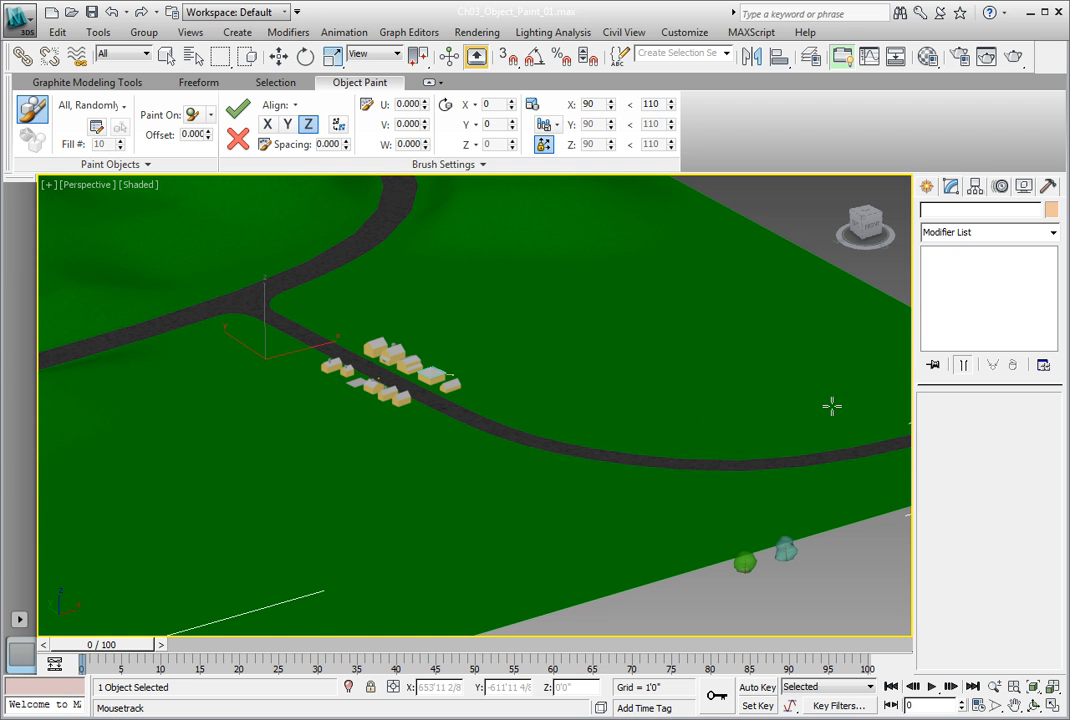
mouse_move(810, 398)
mouse_down()
mouse_move(735, 395)
mouse_move(693, 364)
mouse_move(668, 312)
mouse_move(592, 291)
mouse_move(659, 370)
mouse_move(608, 393)
mouse_move(564, 353)
mouse_move(454, 291)
mouse_move(334, 311)
mouse_move(353, 296)
mouse_up()
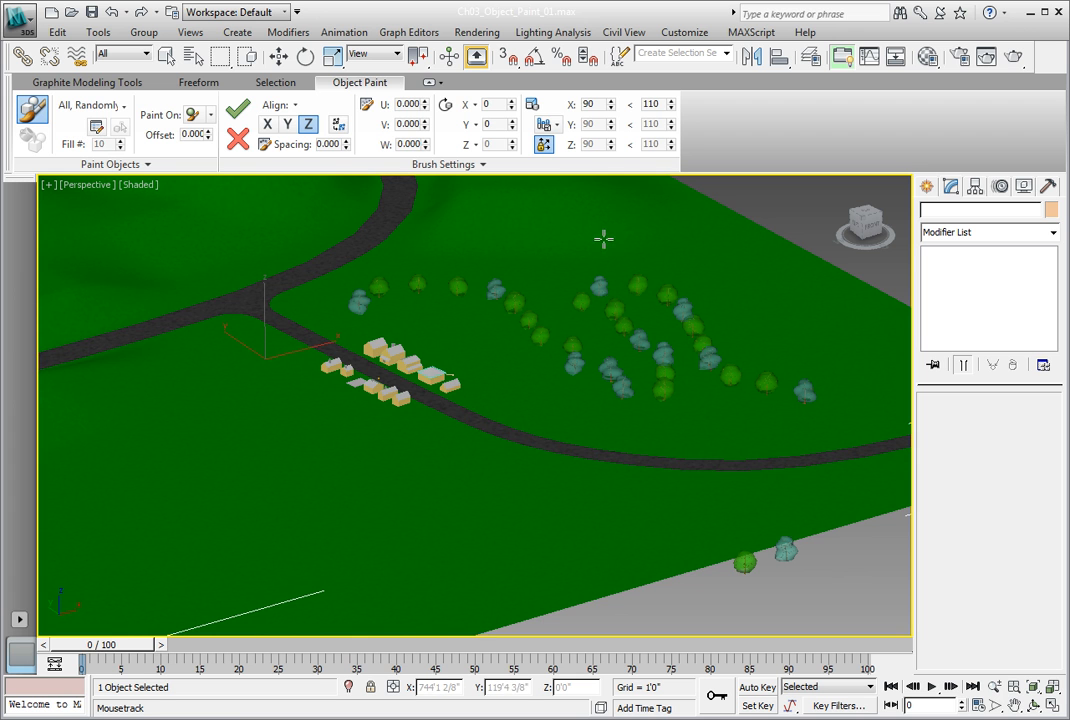
mouse_move(728, 263)
mouse_down()
mouse_move(815, 351)
mouse_move(881, 368)
mouse_up()
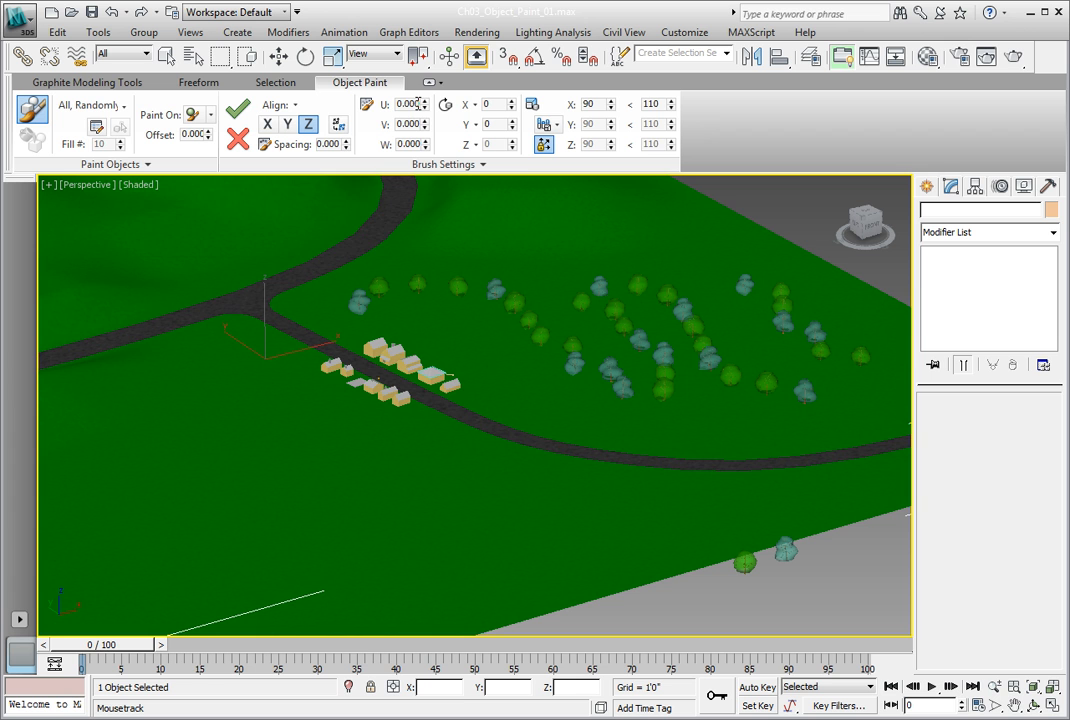
double_click(410, 104)
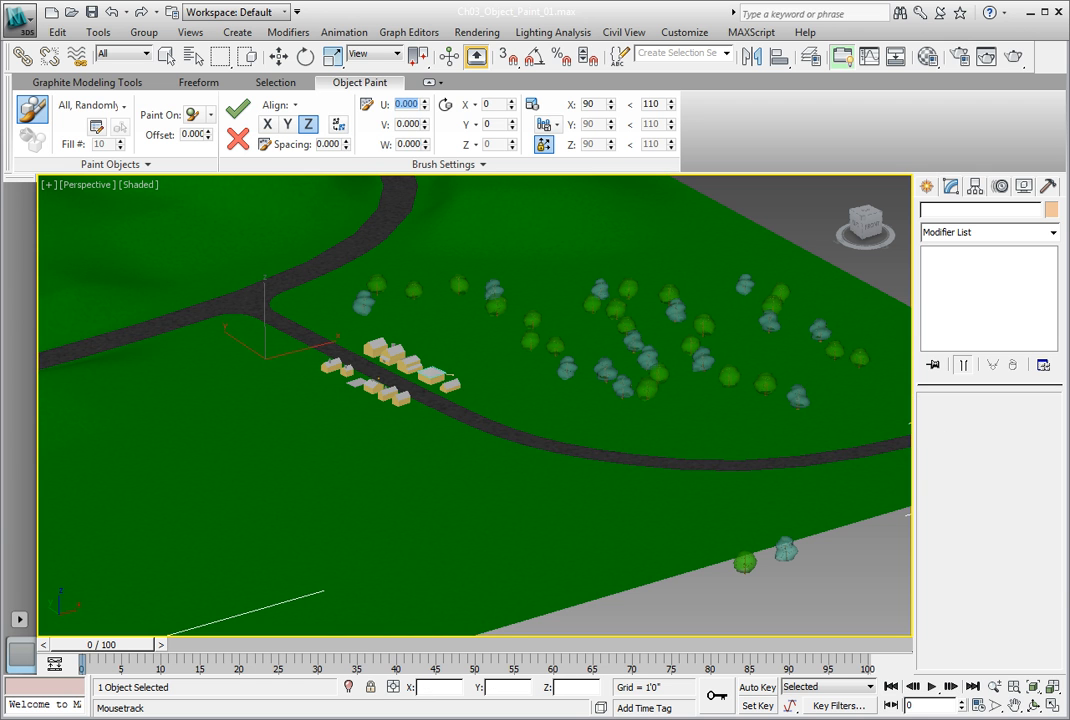
Step: Save the scene as the incremented copy Ch03_Object_Paint_02.max, replacing the existing file
click(22, 19)
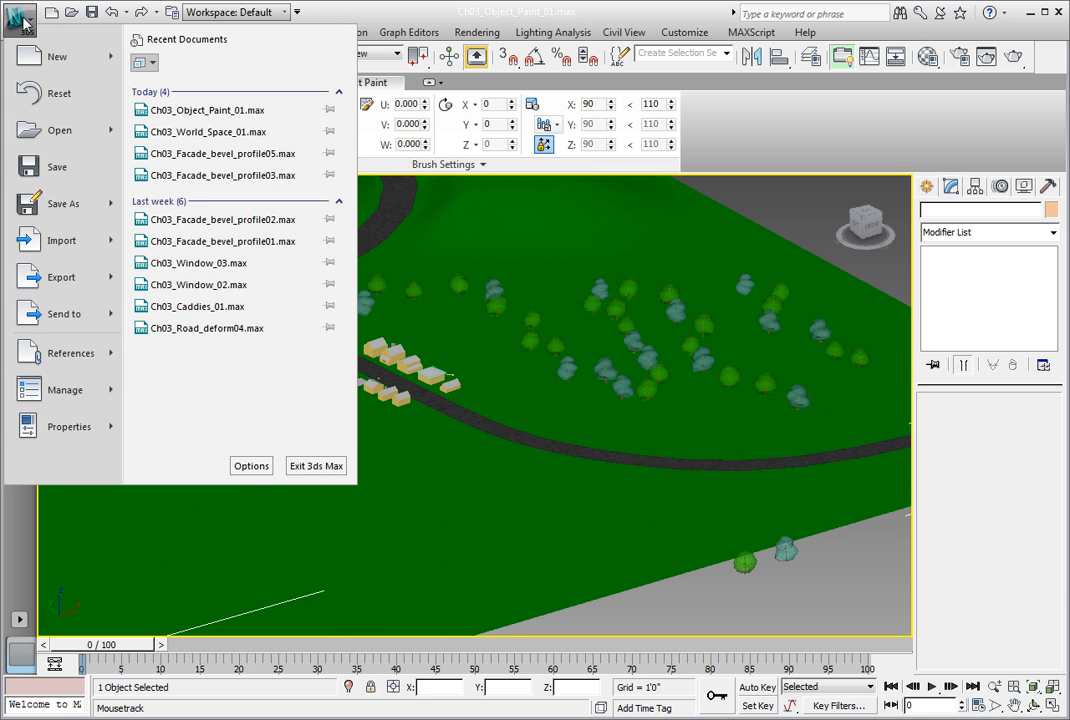
click(72, 206)
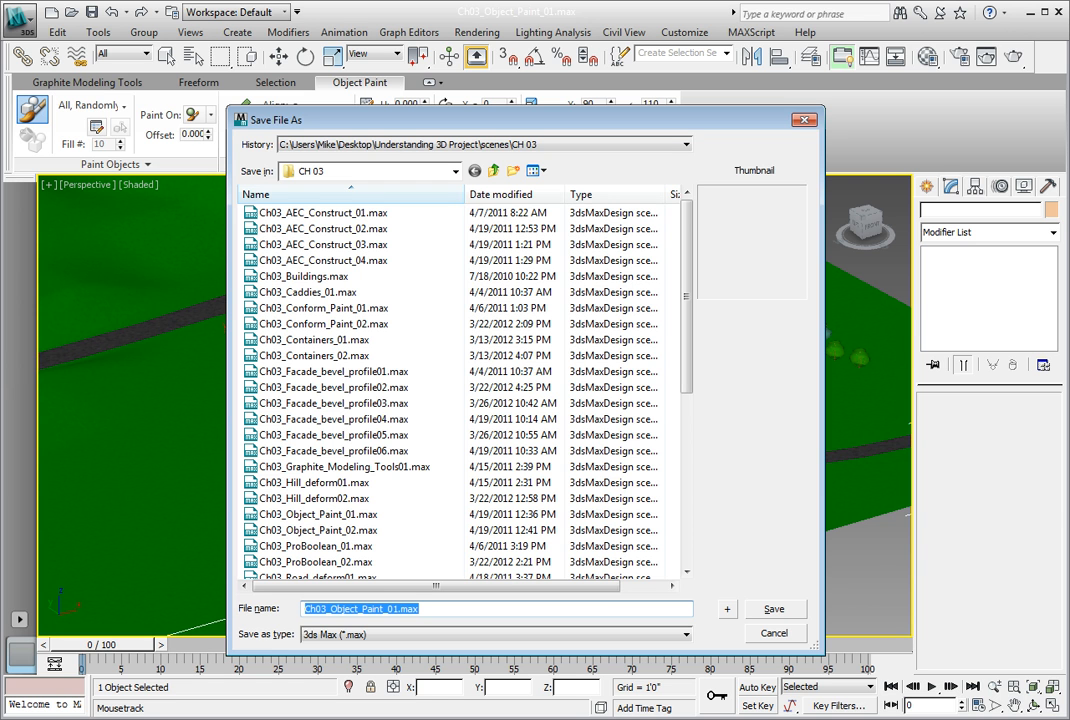
click(726, 613)
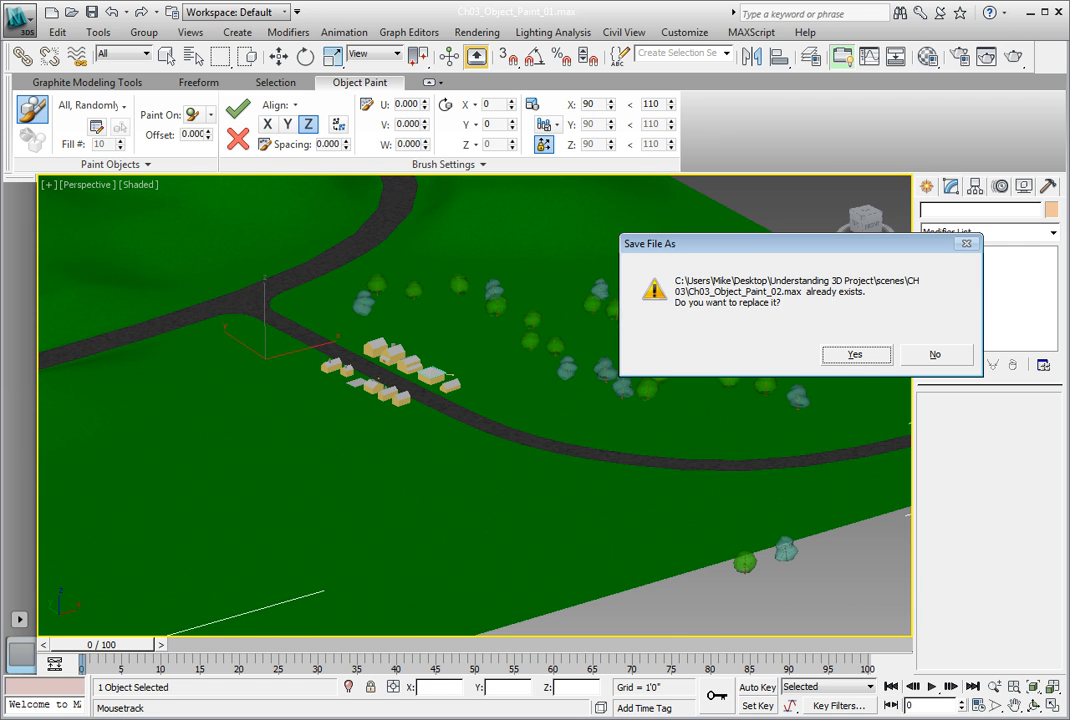
click(857, 357)
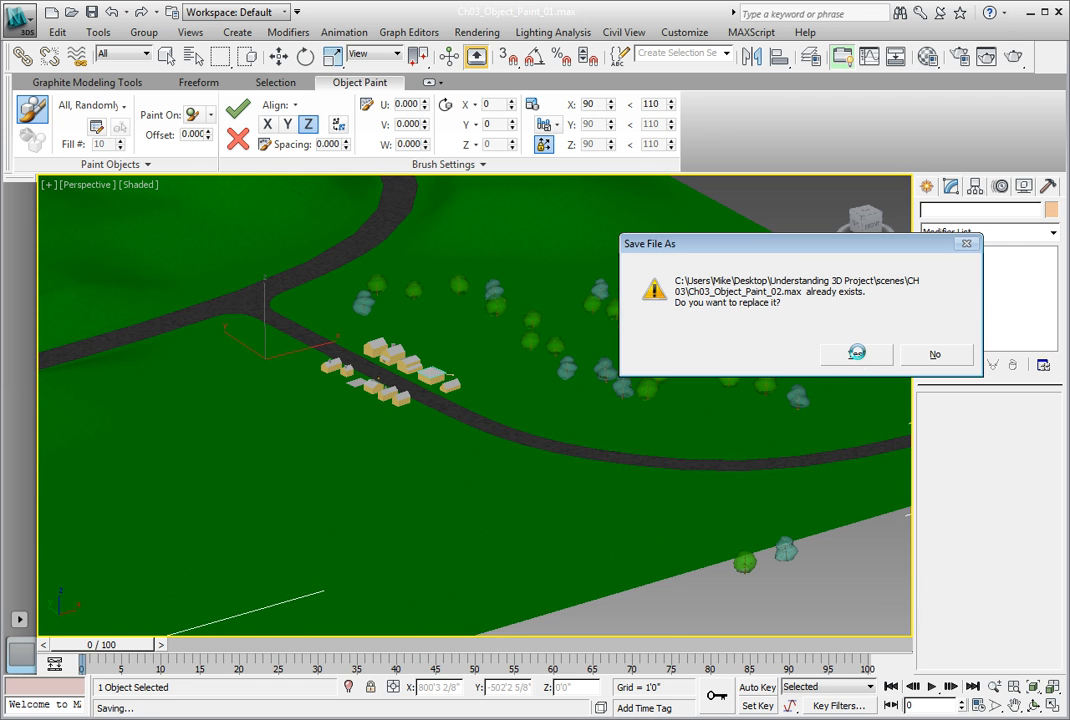